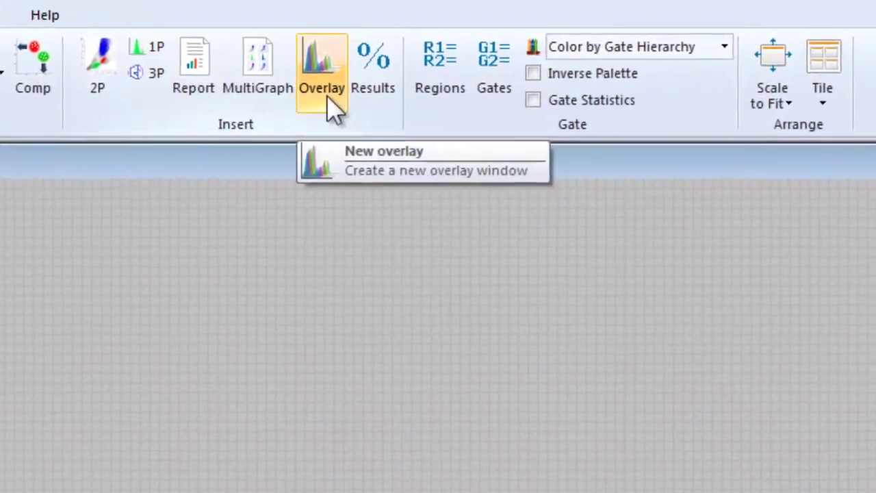
Create two new empty overlay windows.
click(302, 104)
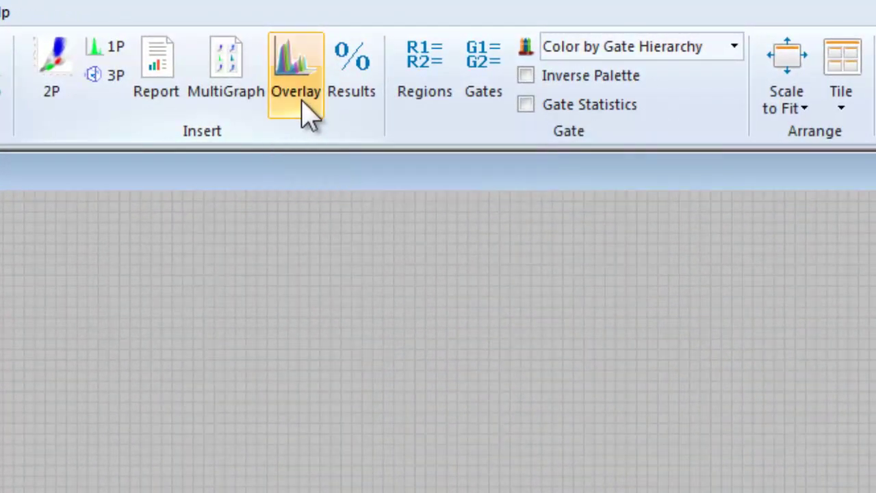
drag(464, 133, 357, 131)
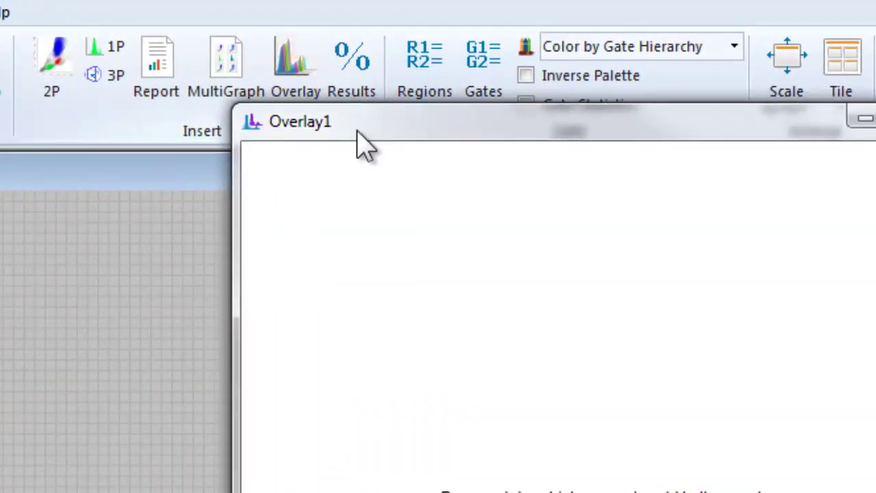
click(288, 87)
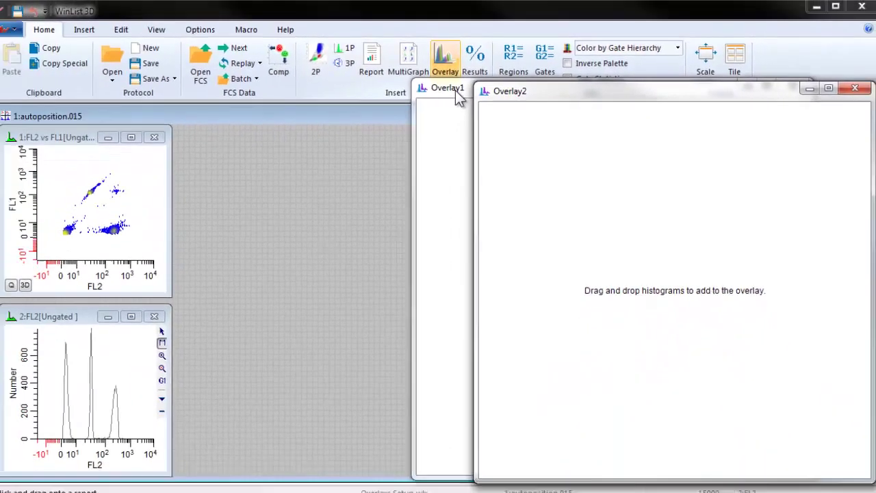
Shrink both overlay windows and place them side by side, next to the two histograms, with Overlay1 nearest to them.
drag(472, 94, 240, 143)
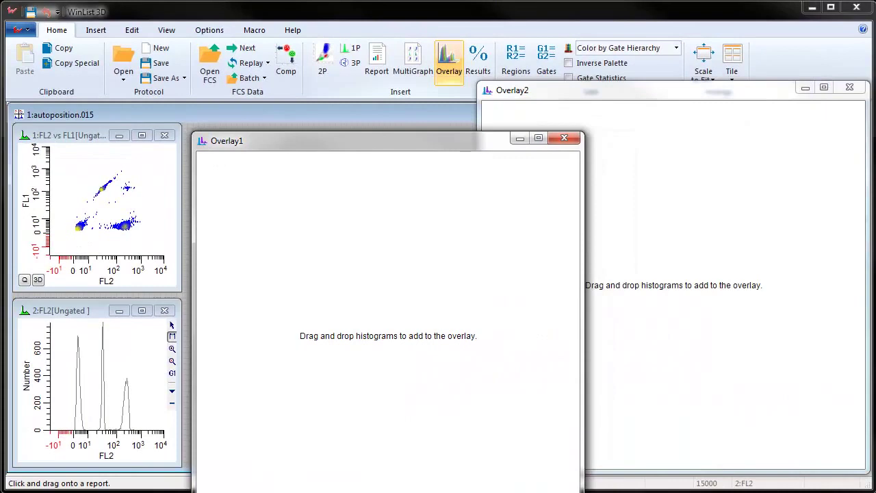
drag(582, 490, 454, 413)
drag(562, 95, 552, 152)
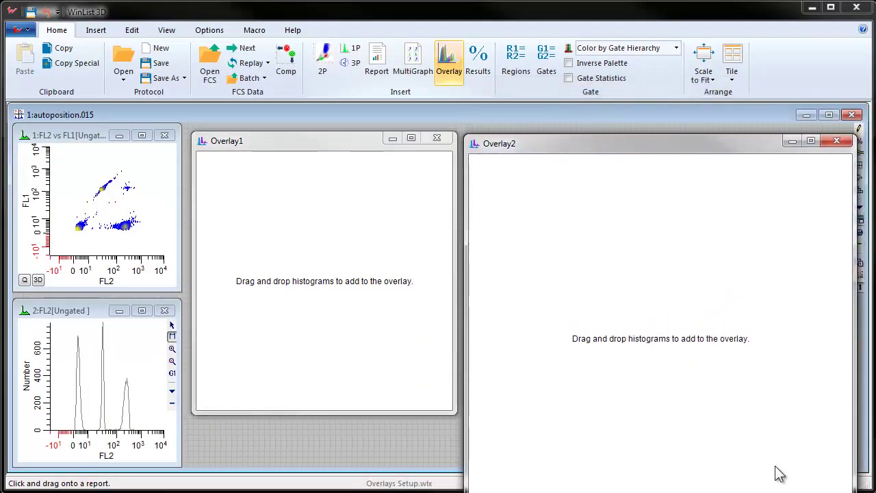
drag(856, 471, 742, 409)
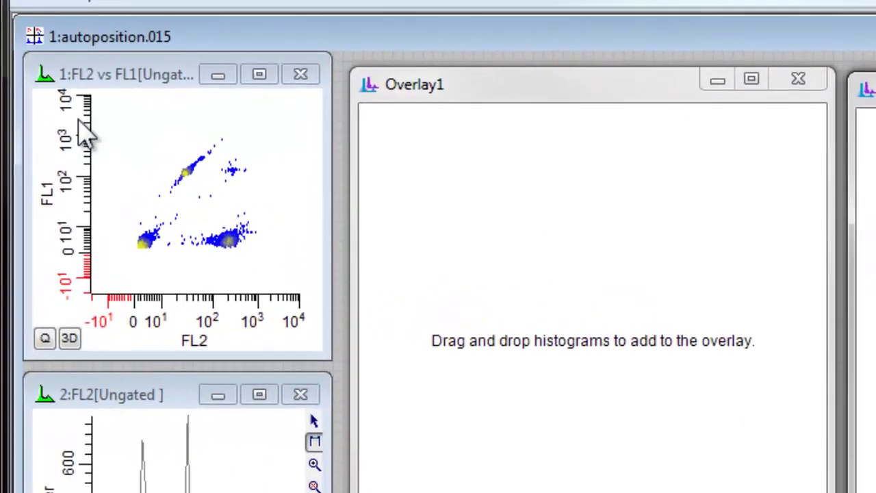
Add the FL2 vs FL1 histogram of autoposition.015 to Overlay1 and its FL2 histogram to Overlay2.
drag(46, 75, 486, 226)
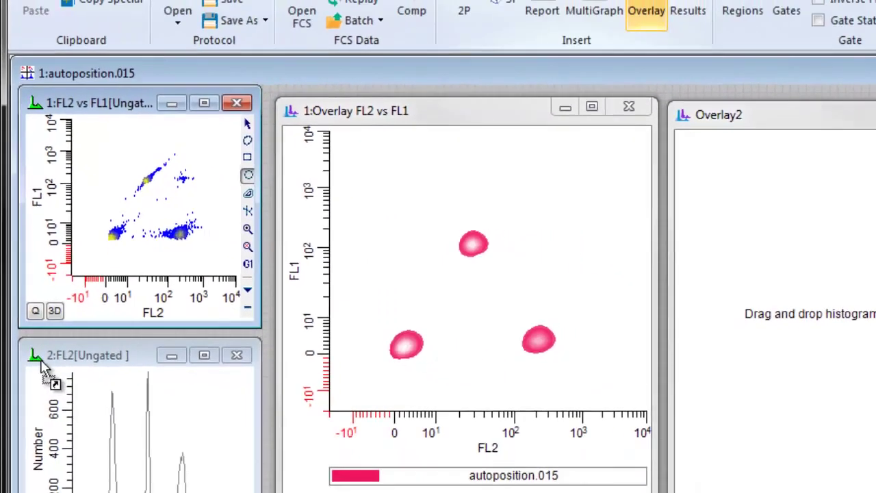
drag(46, 399, 50, 396)
drag(27, 312, 504, 215)
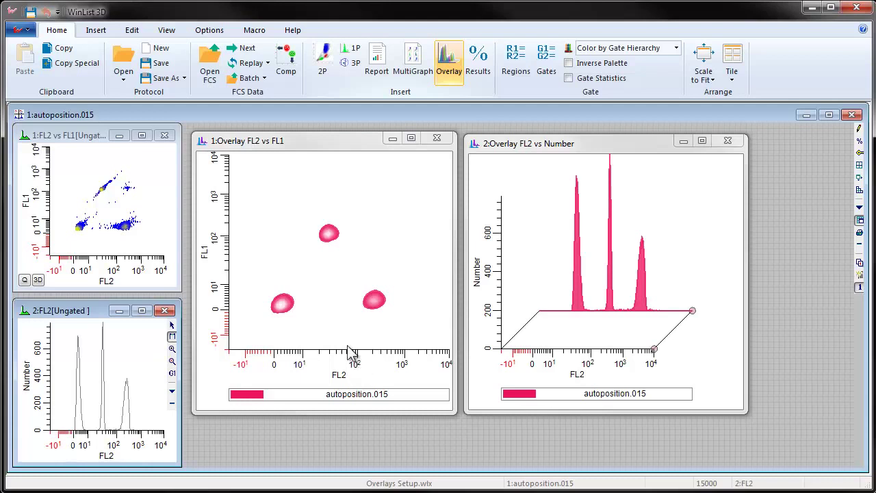
Load autoposition.016 as the next FCS file and add its FL2 vs FL1 and FL2 histograms to their matching overlays.
click(246, 51)
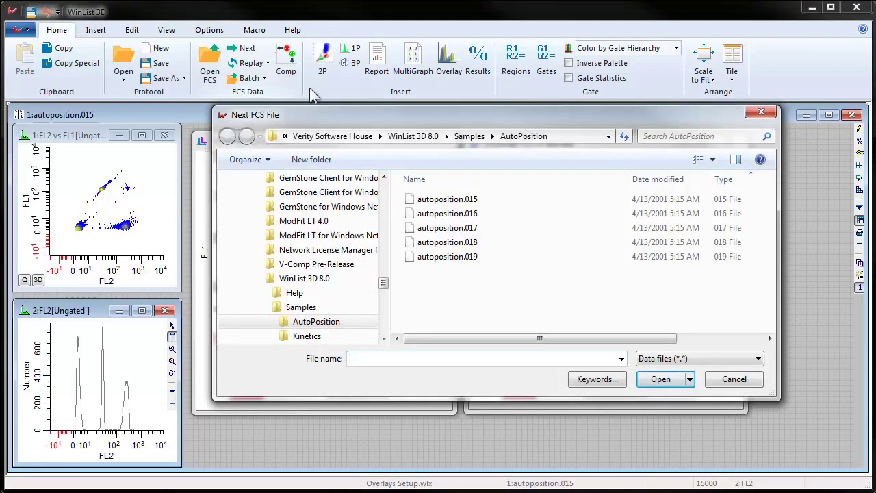
click(438, 218)
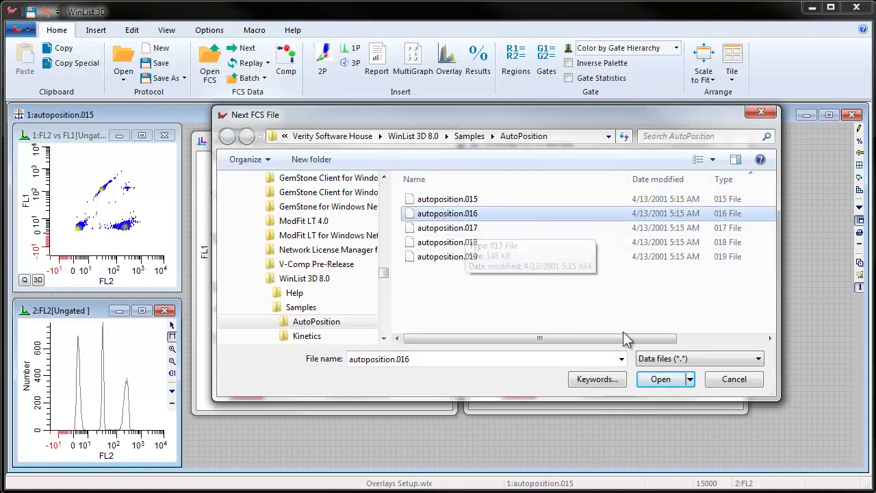
click(662, 381)
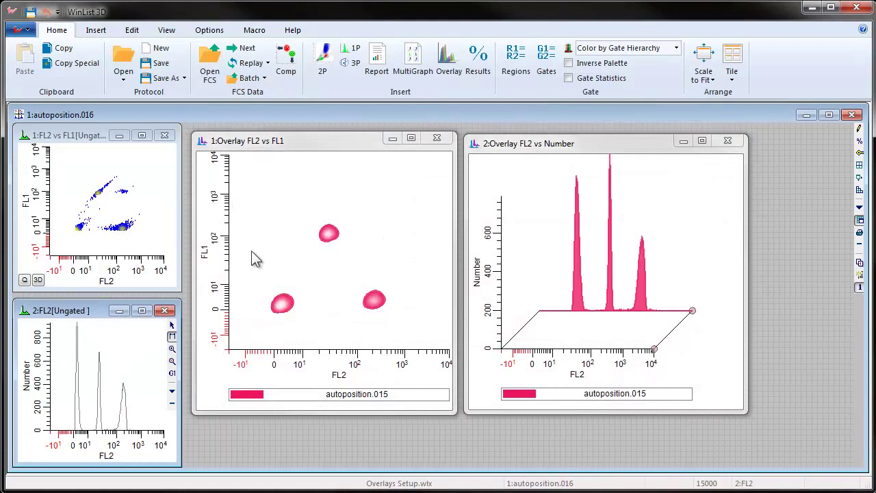
drag(25, 136, 273, 197)
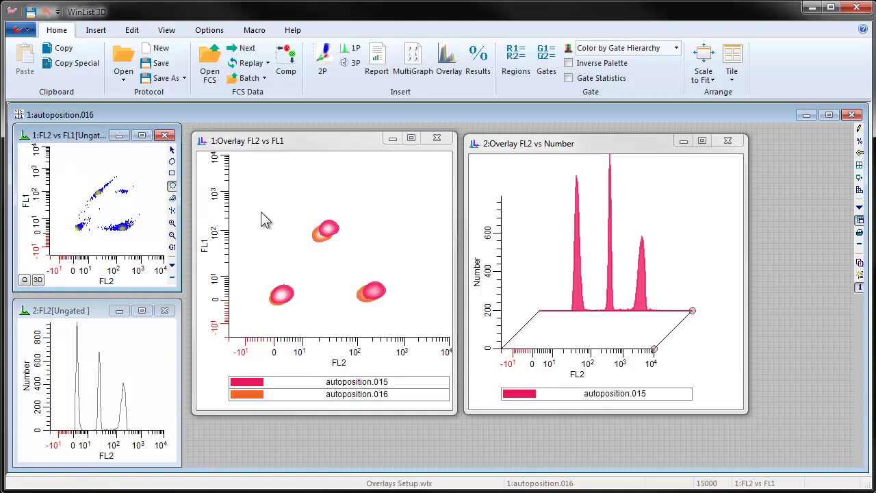
drag(25, 311, 533, 261)
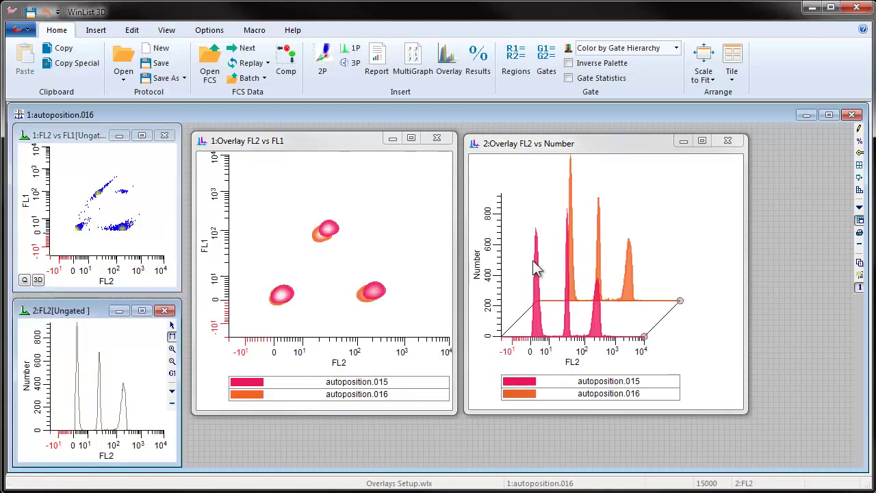
Load autoposition.017 as the next FCS file and add both of its histograms to their matching overlays.
click(248, 47)
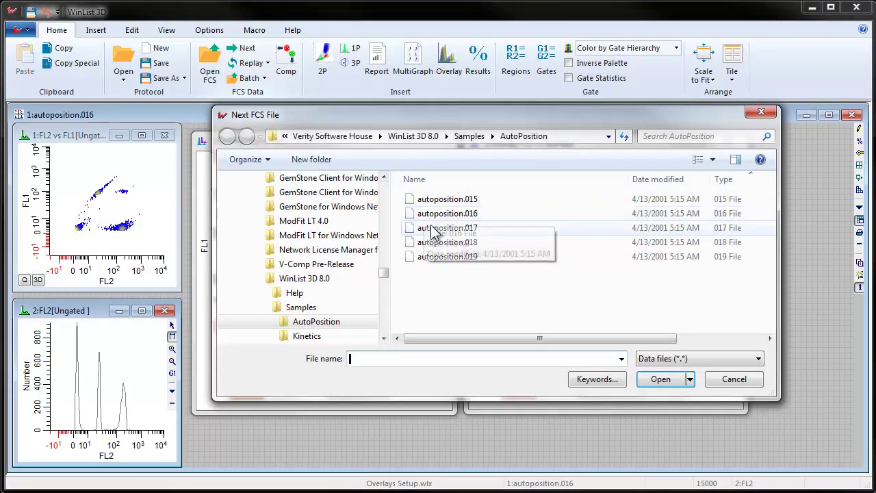
click(431, 232)
click(654, 381)
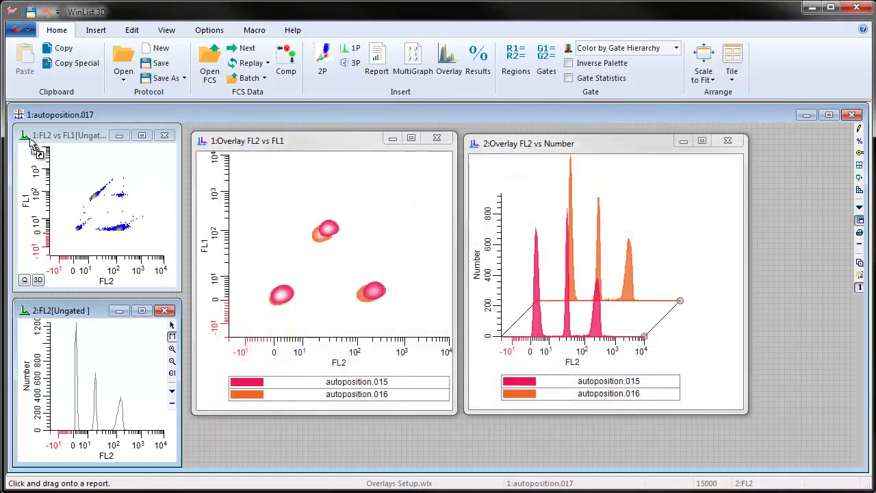
drag(26, 137, 254, 212)
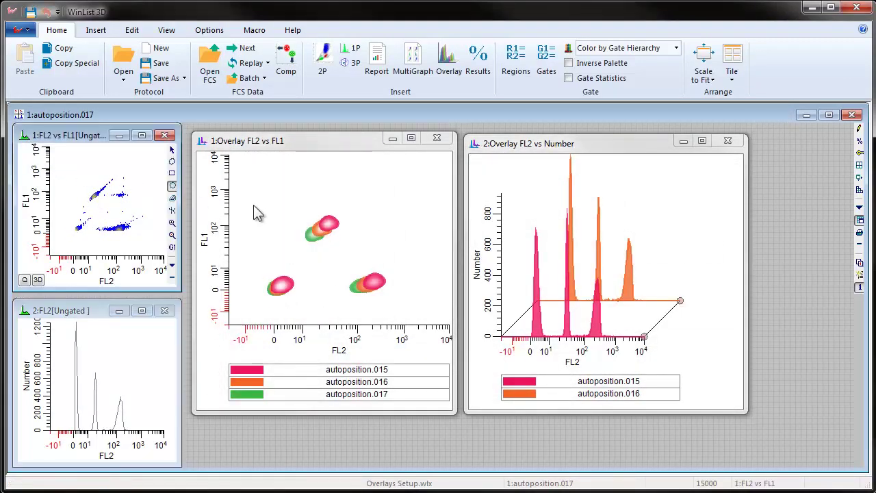
drag(26, 311, 603, 237)
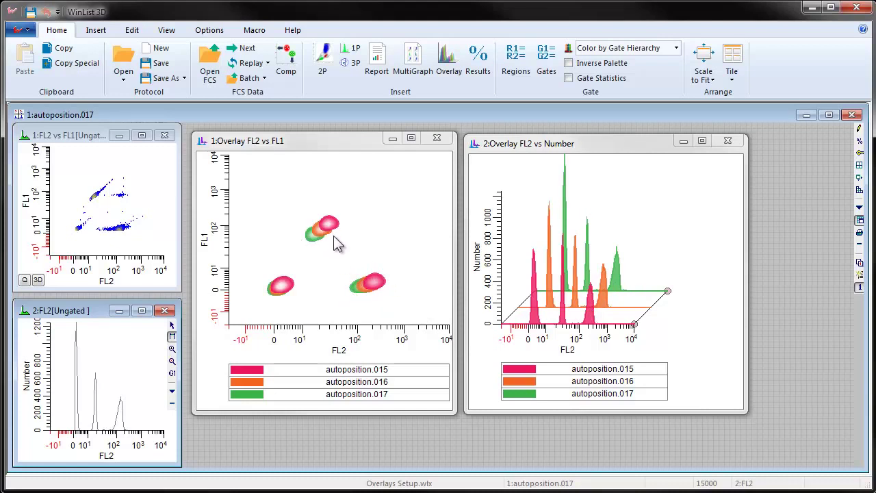
In the properties of the FL2 vs Number overlay, change the label of autoposition.015 to "Time=0h".
right_click(651, 224)
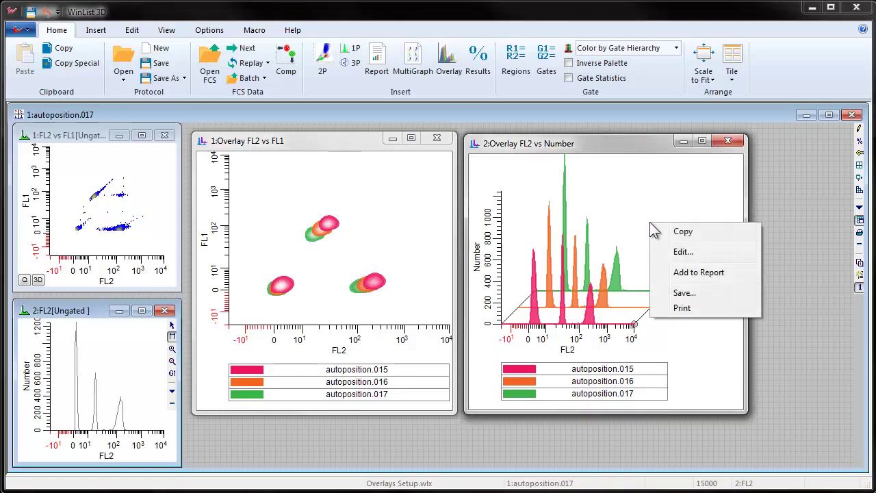
click(677, 252)
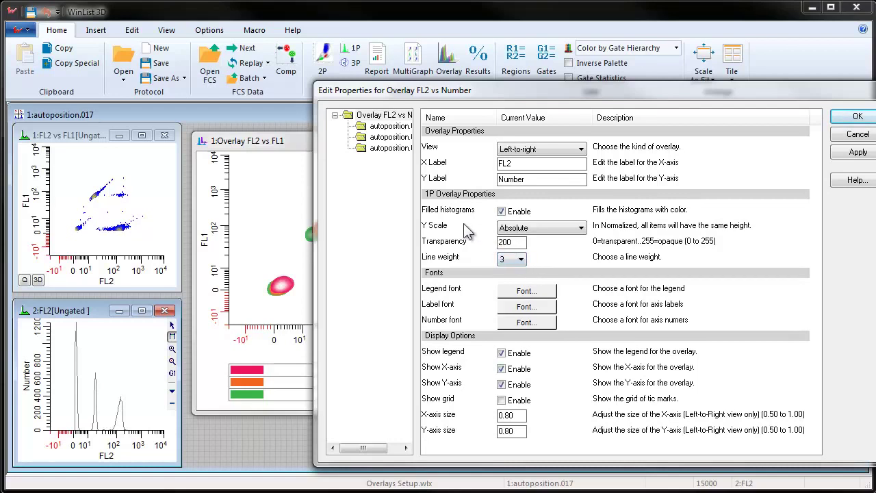
click(395, 133)
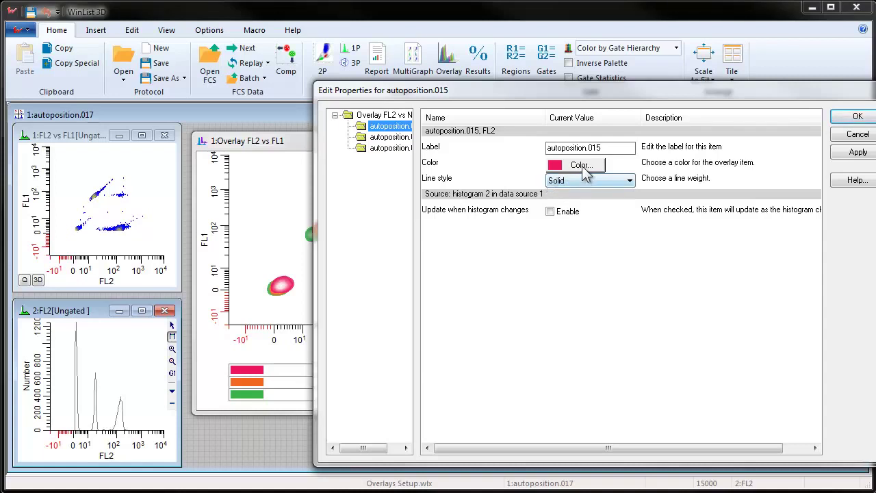
drag(610, 148, 514, 142)
key(BackSpace)
text(T)
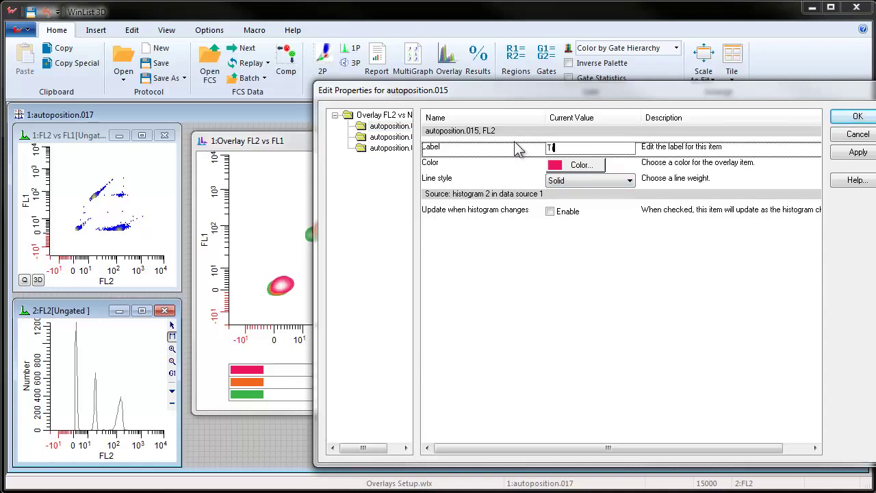
text(ime=0h)
Change the label of the autoposition.016 overlay item to "Time=6h".
click(389, 137)
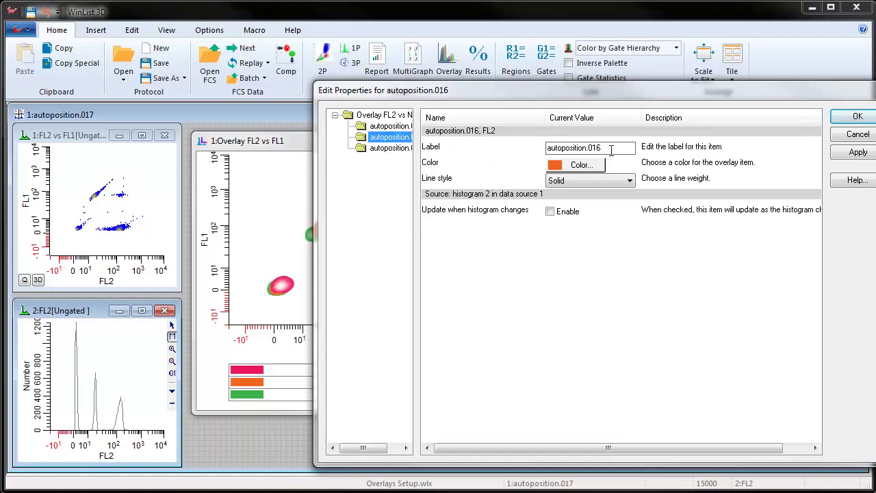
drag(611, 150, 539, 145)
key(Delete)
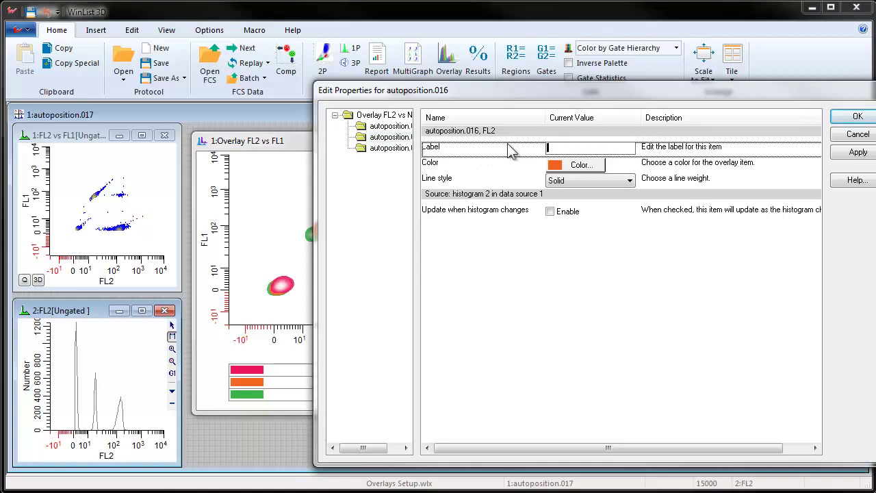
text(Time=6h)
Change the label of the autoposition.017 overlay item to "Time=12h" and accept the overlay property edits.
click(387, 148)
click(511, 148)
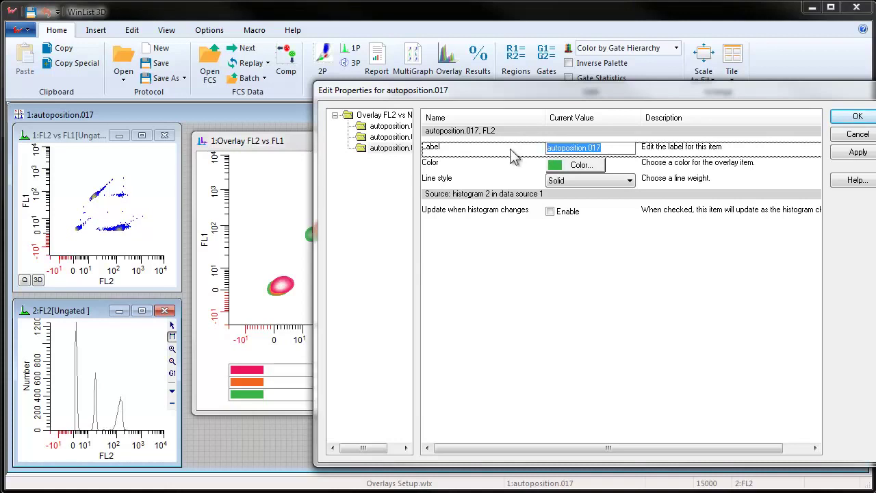
key(BackSpace)
text(Time=12h)
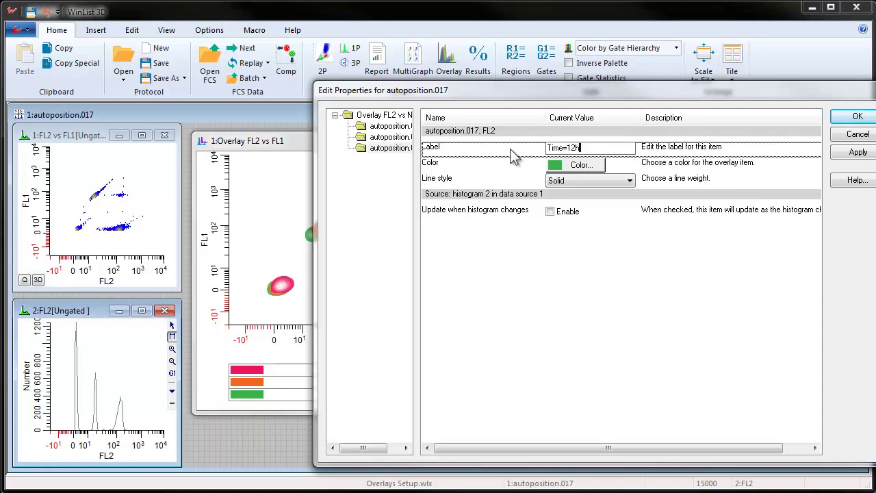
click(856, 116)
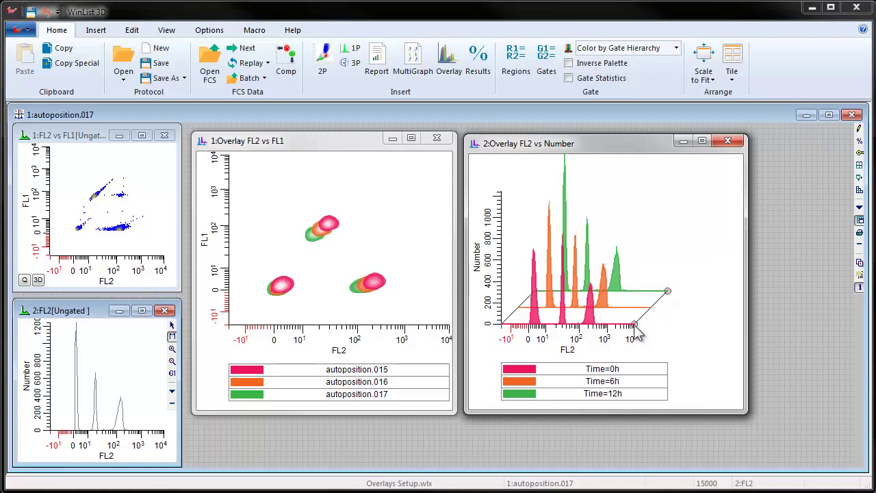
Adjust the perspective of the FL2 vs Number overlay by shortening its front axis and raising its back axis.
drag(636, 330, 618, 337)
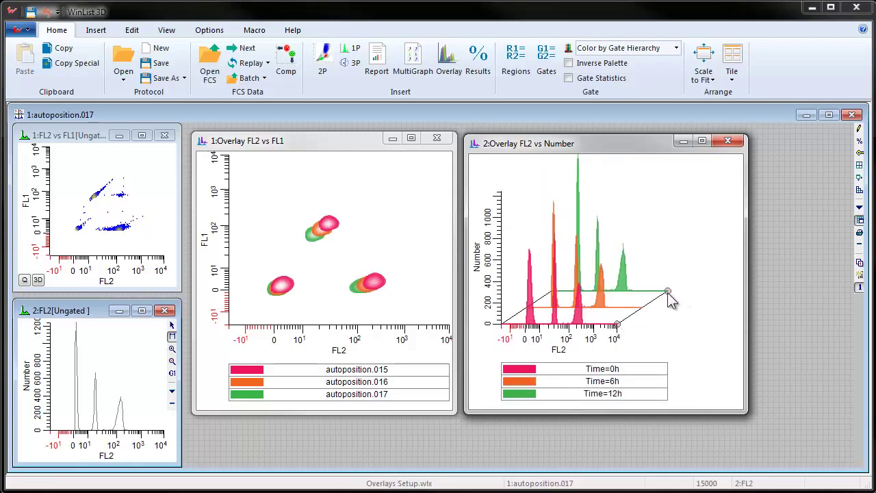
drag(668, 293, 666, 269)
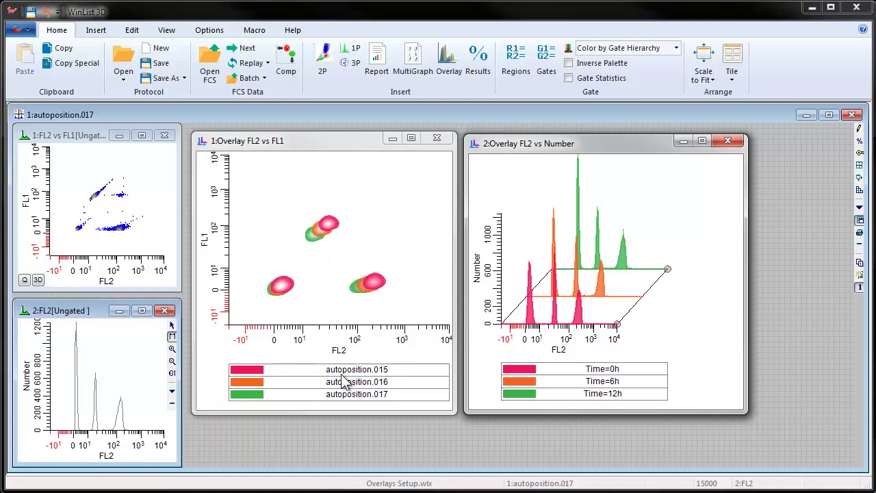
Reorder the FL2 vs FL1 overlay legend so autoposition.017 comes first, followed by autoposition.016 and autoposition.015.
click(318, 396)
drag(317, 396, 326, 378)
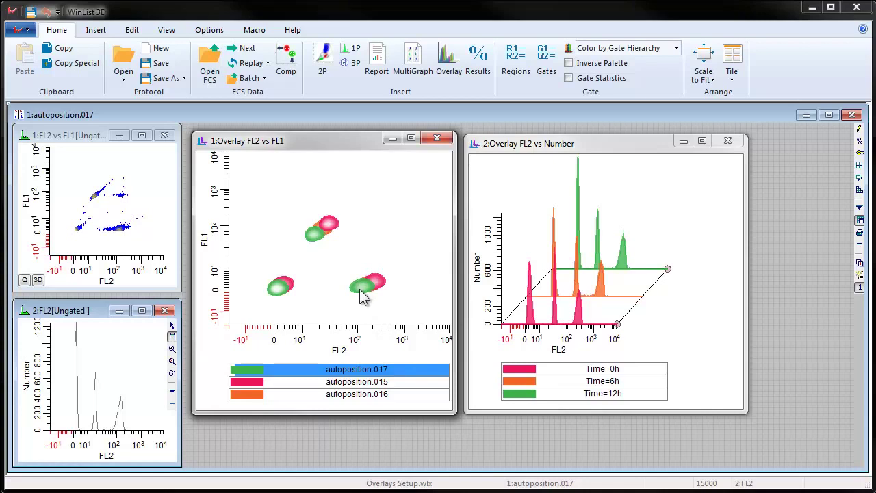
click(357, 385)
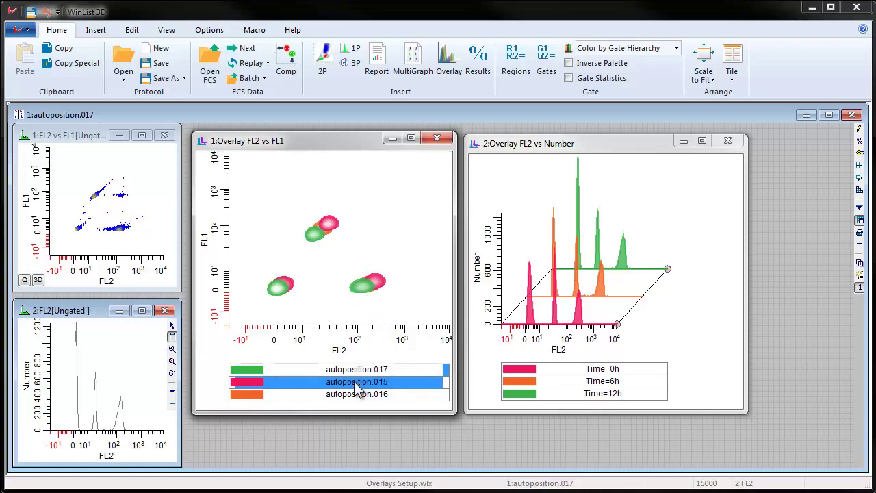
drag(358, 391, 358, 402)
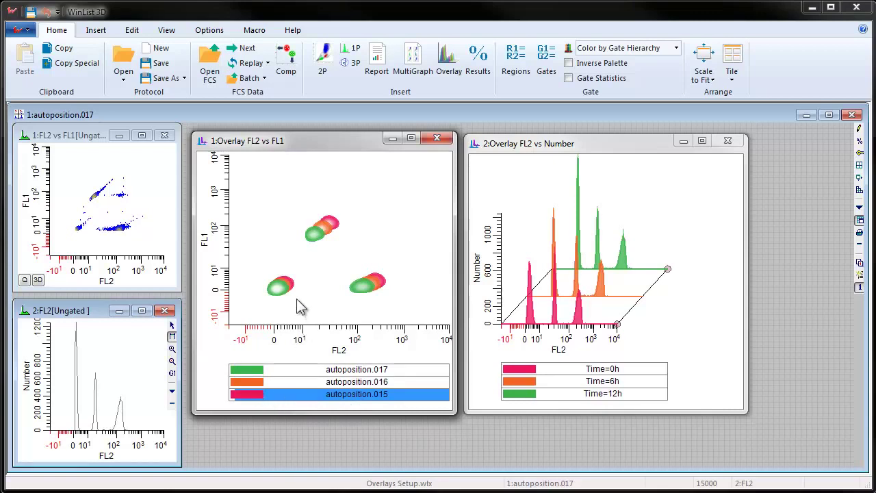
Change the color of the autoposition.017 item in the FL2 vs FL1 overlay to pure blue.
right_click(363, 236)
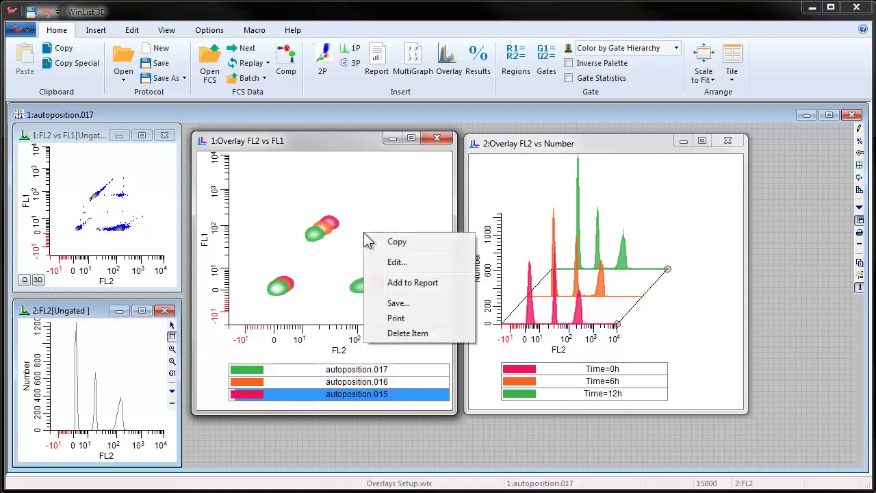
click(396, 263)
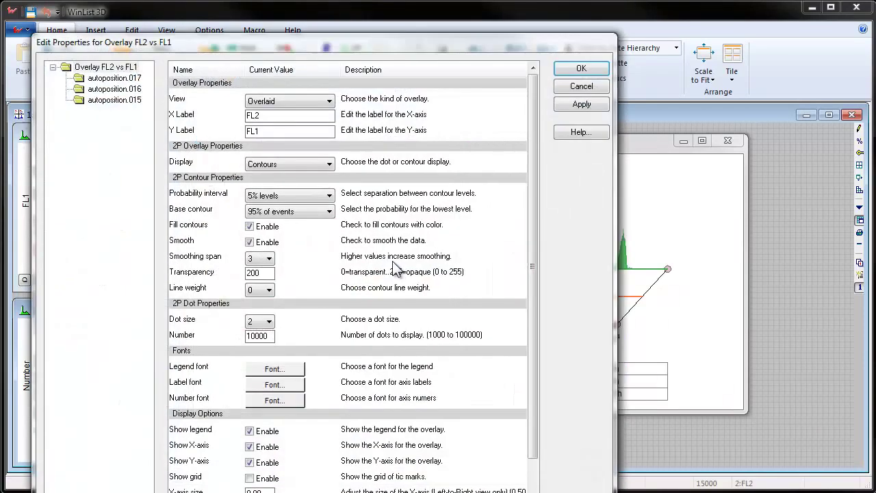
click(128, 80)
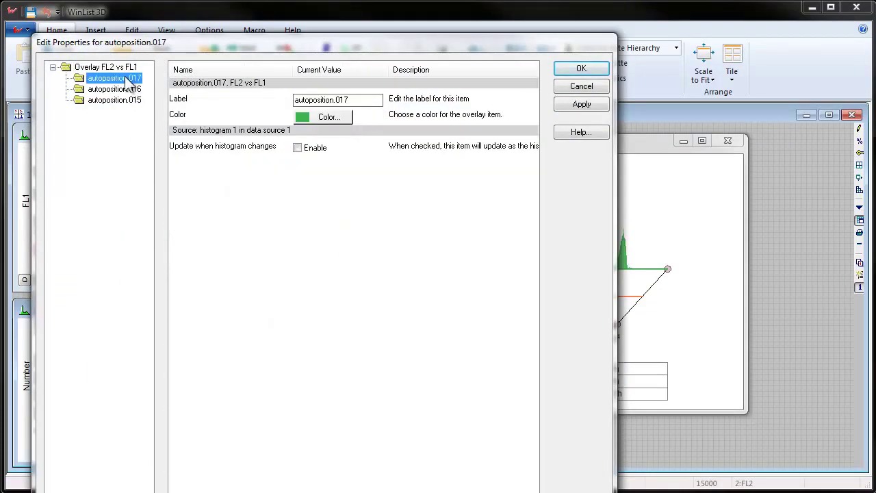
click(326, 118)
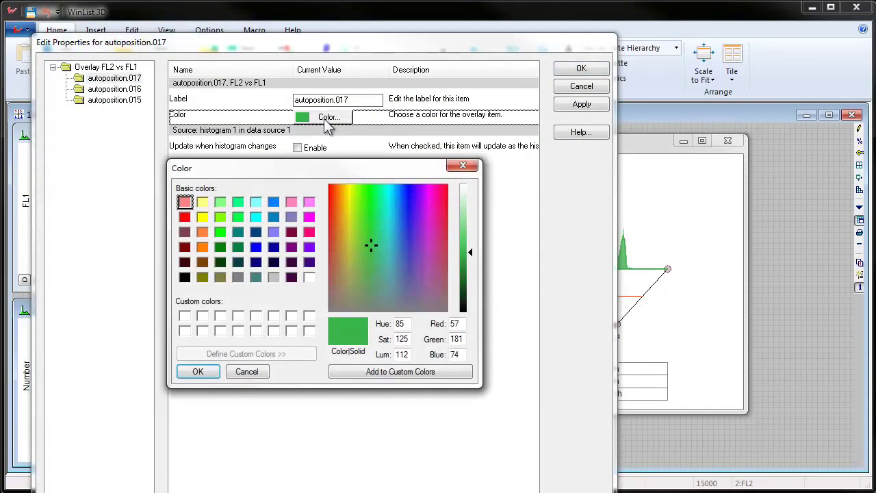
click(256, 247)
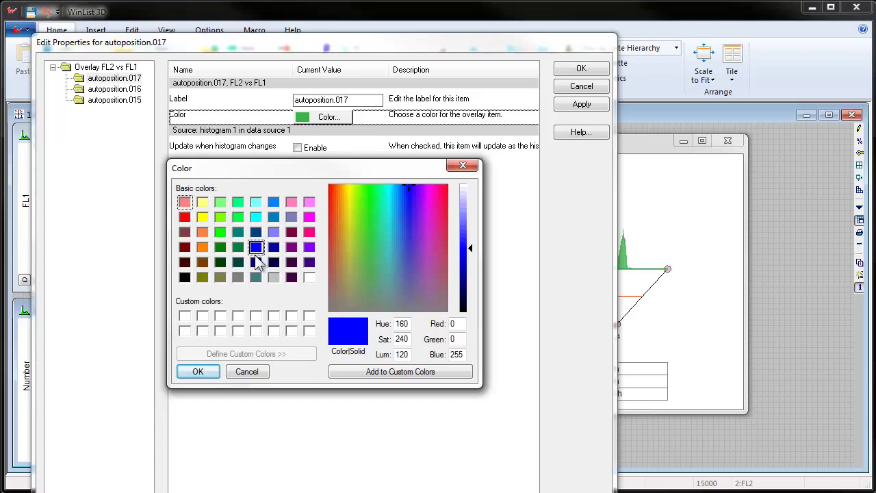
click(217, 372)
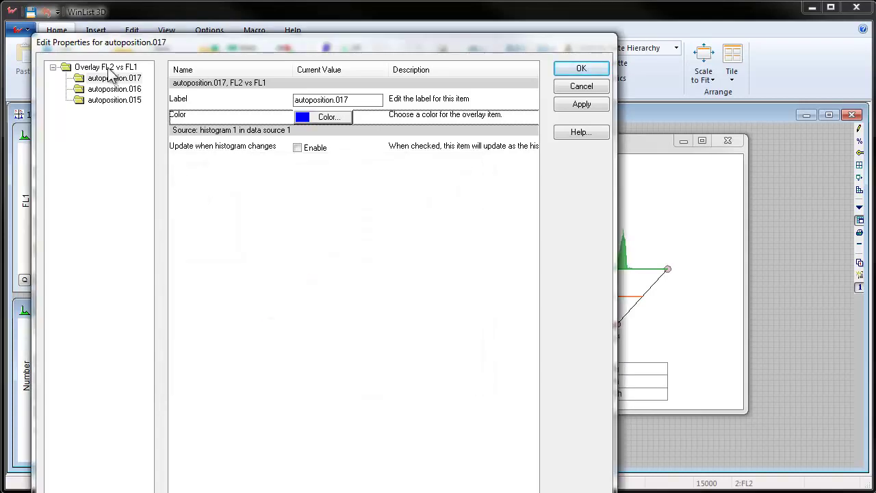
Keep the FL2 vs FL1 overlay's view set to Overlaid and accept the overlay property edits.
click(108, 67)
click(332, 100)
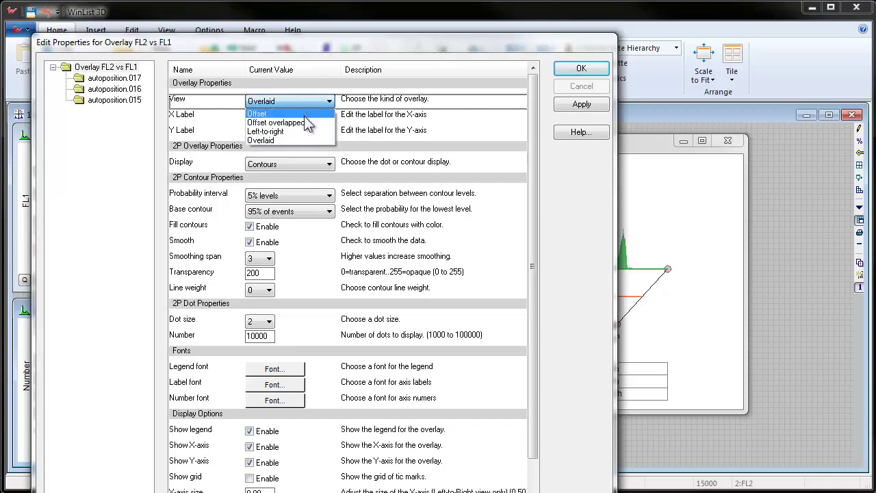
click(299, 141)
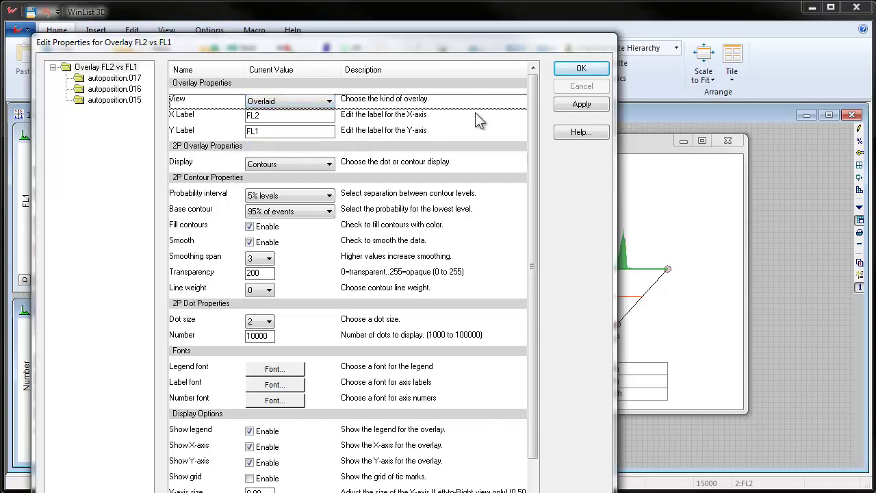
click(564, 68)
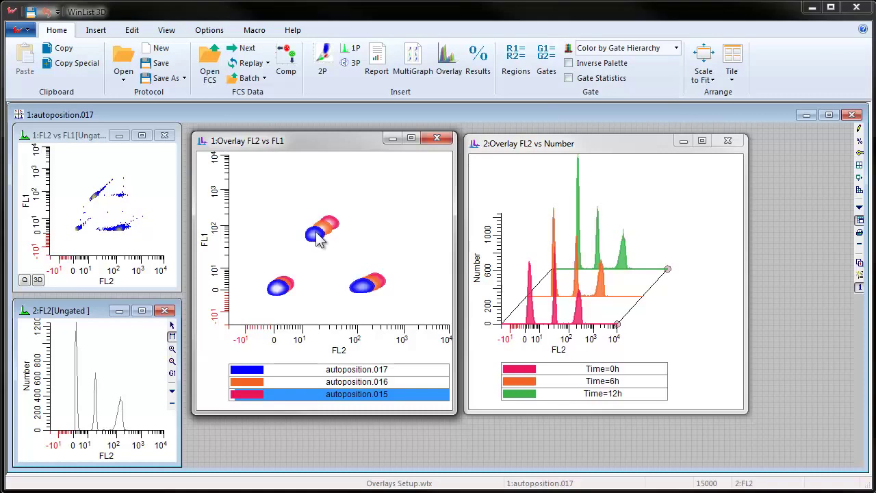
Enable the grid of tic marks in the FL2 vs FL1 overlay's properties and accept the change.
right_click(359, 227)
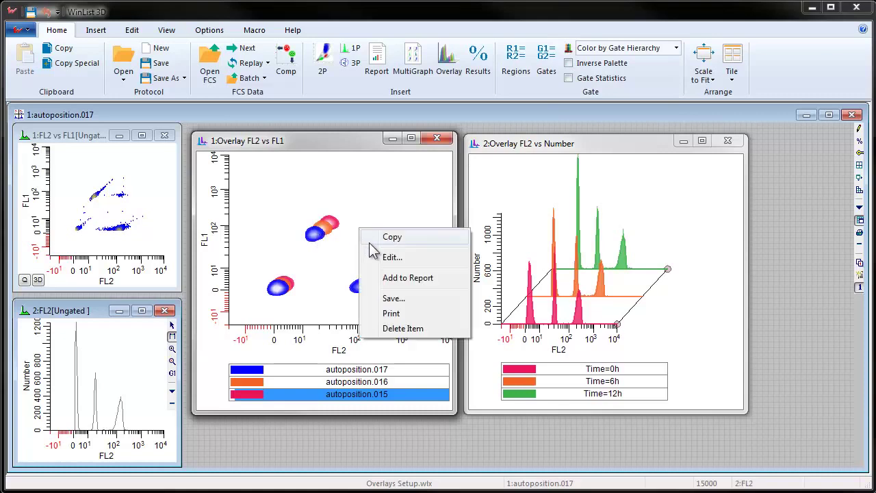
click(384, 258)
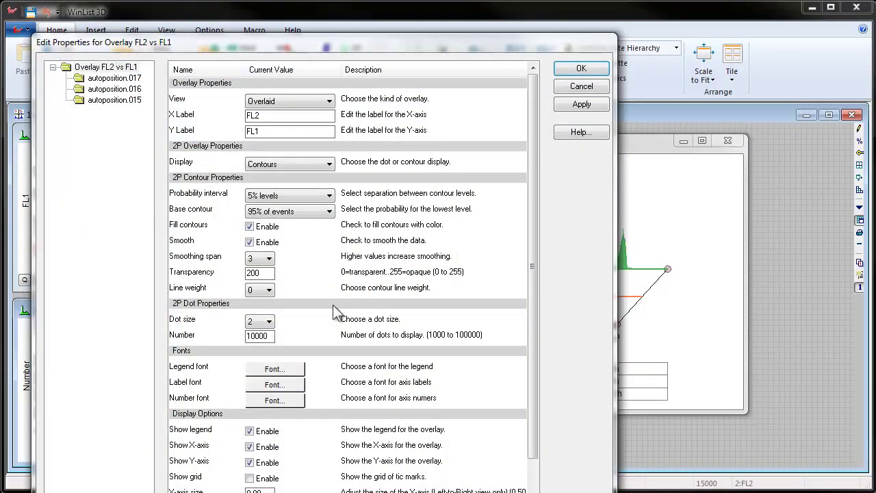
click(249, 479)
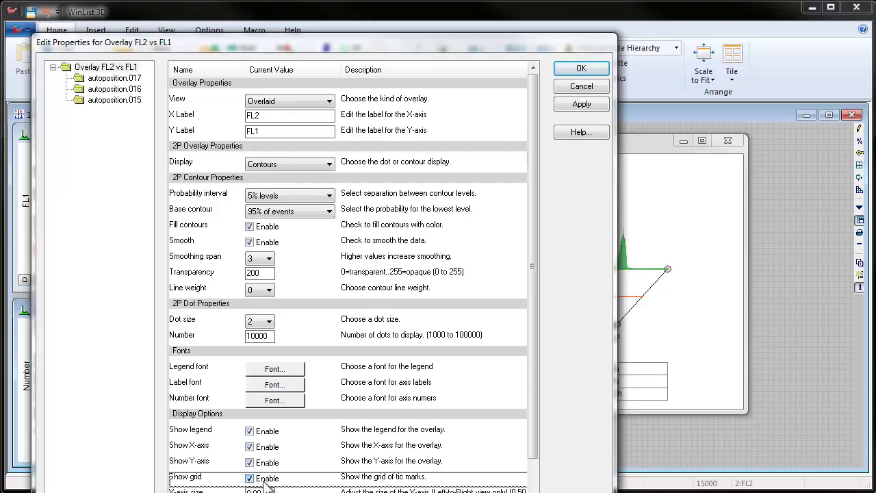
click(578, 72)
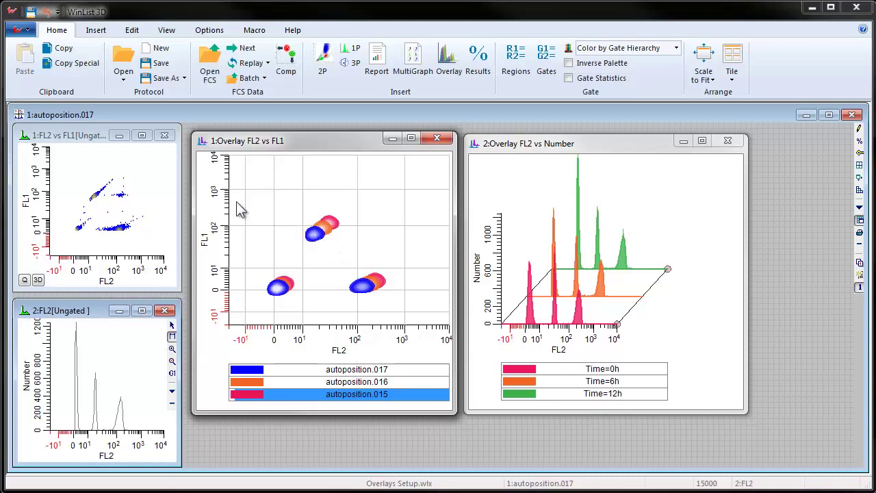
Save the protocol as a bundle named Overlays.wlb in the Winlist Protocols folder.
click(168, 78)
click(197, 110)
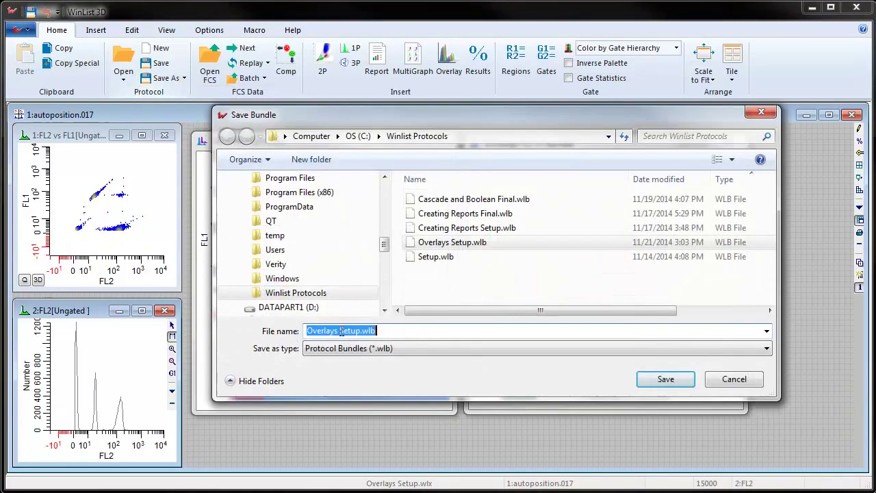
drag(339, 331, 361, 331)
key(BackSpace)
key(BackSpace)
click(684, 380)
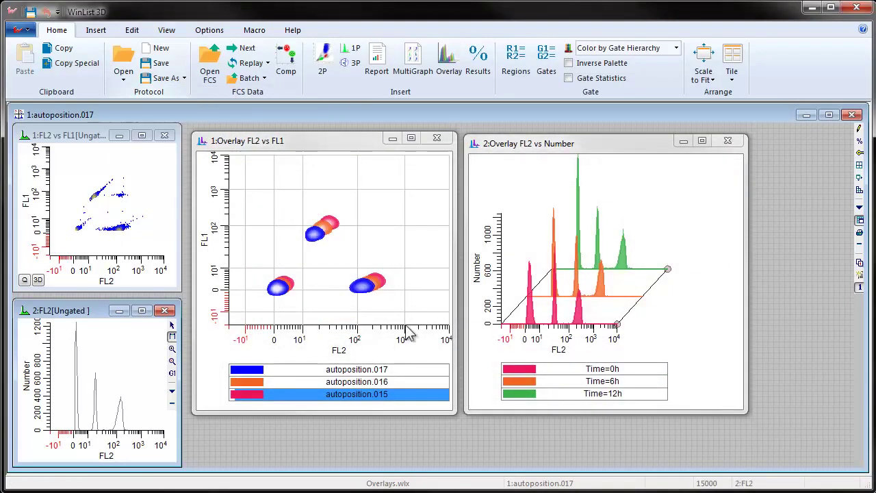
Start a new empty protocol and open the Overlays.wlb bundle from the Winlist Protocols folder.
click(18, 29)
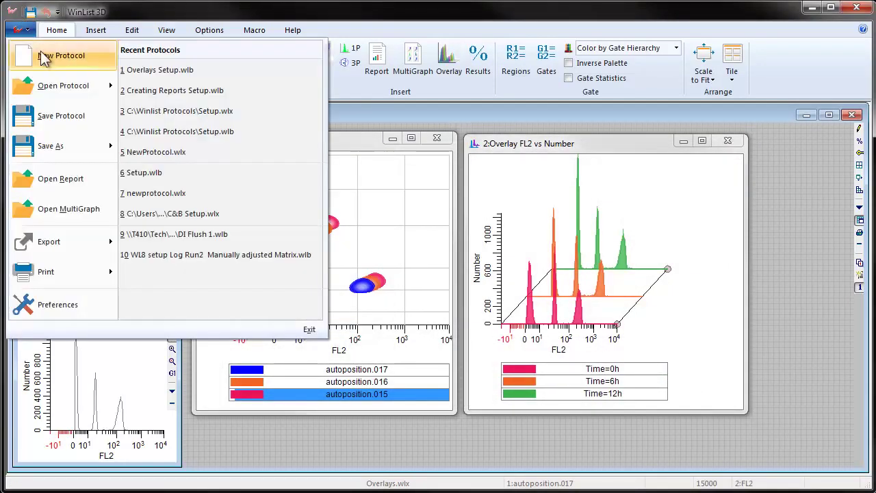
click(45, 58)
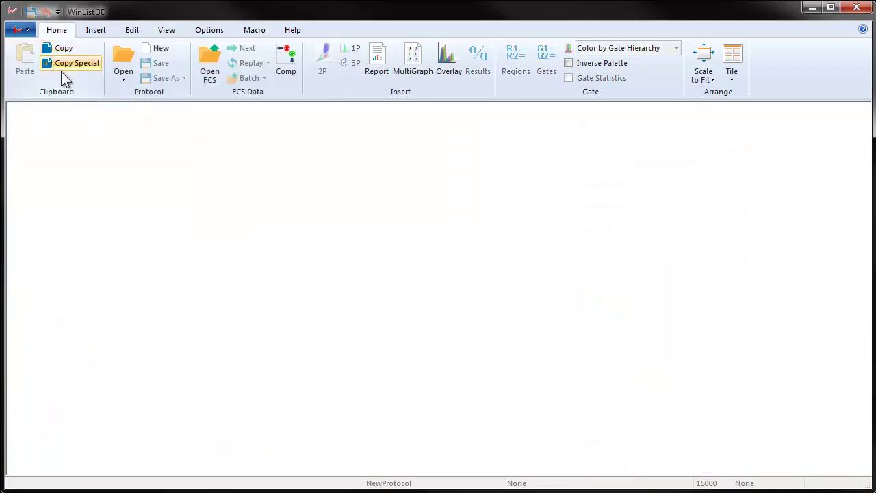
click(125, 81)
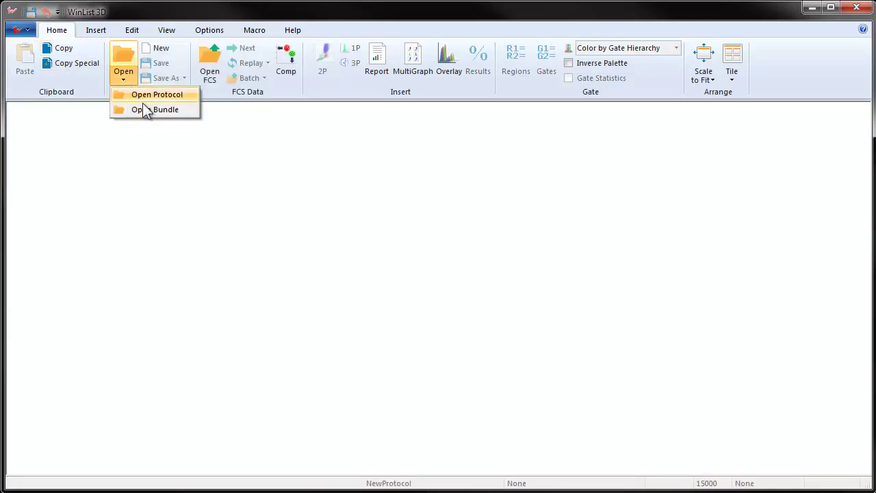
click(145, 109)
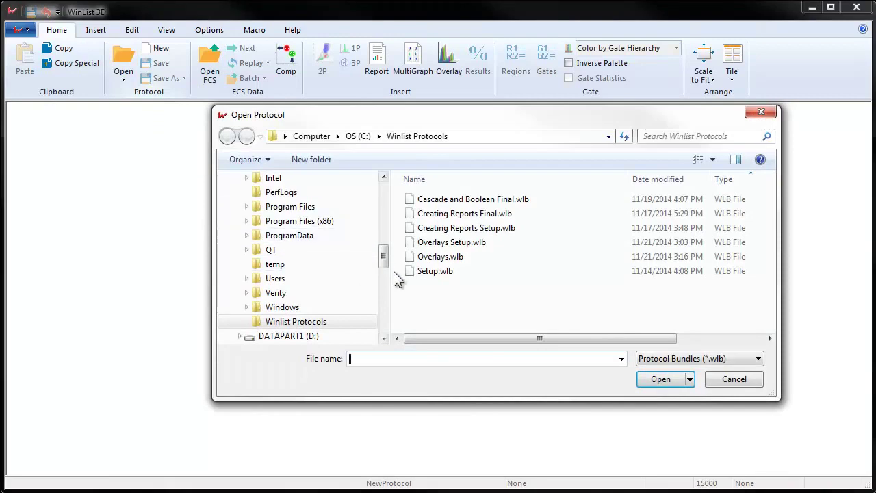
click(436, 259)
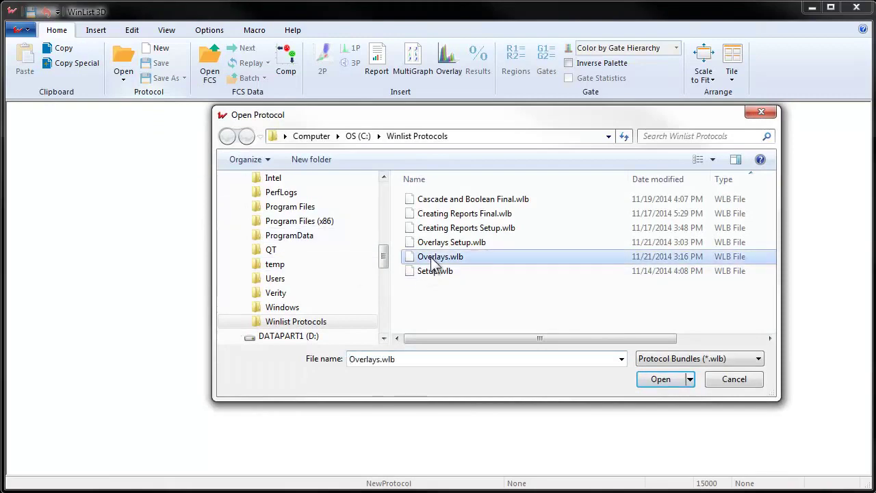
click(674, 380)
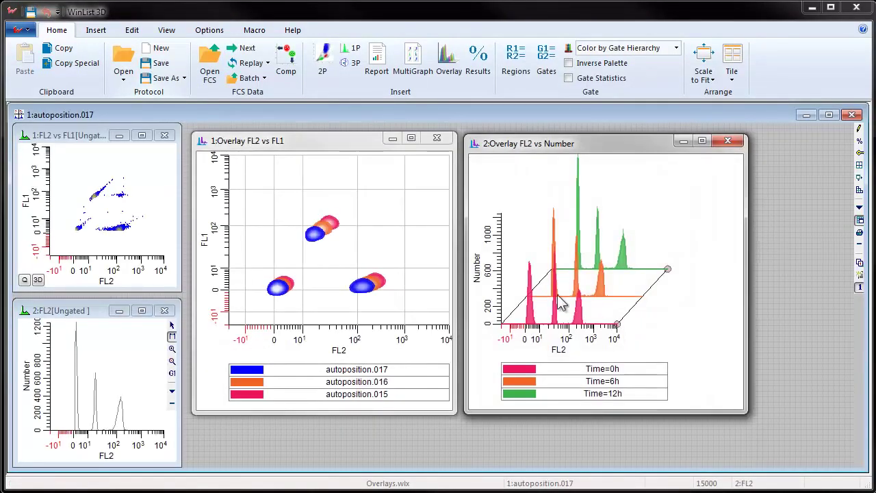